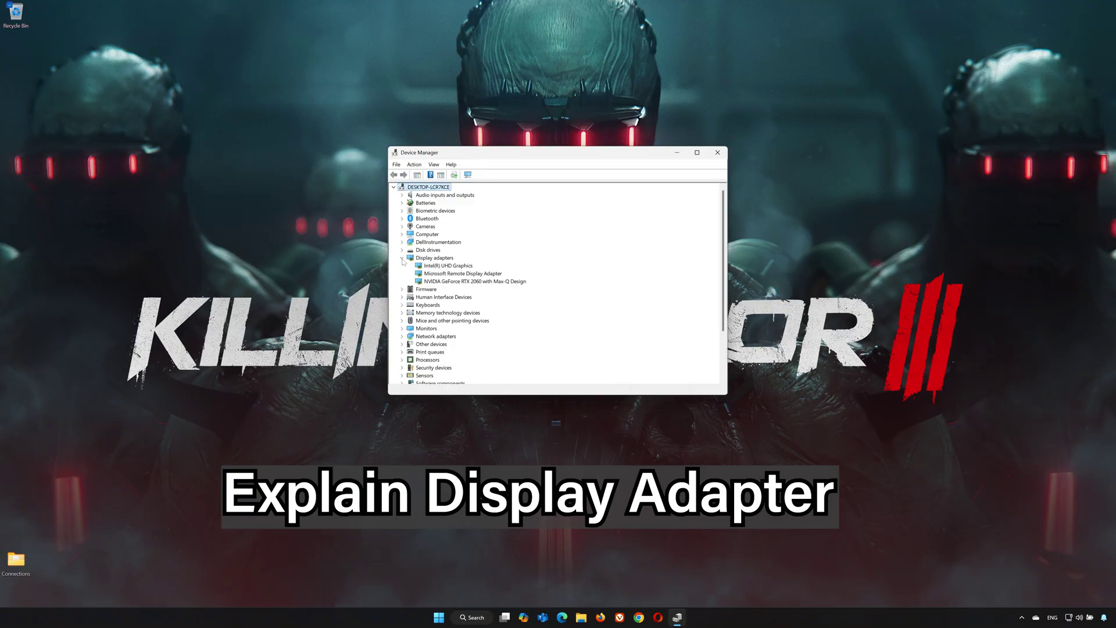
Open the driver information in the properties of the NVIDIA GeForce RTX 2060 with Max-Q Design display adapter.
{"action": "left_click", "coordinate": [436, 282]}
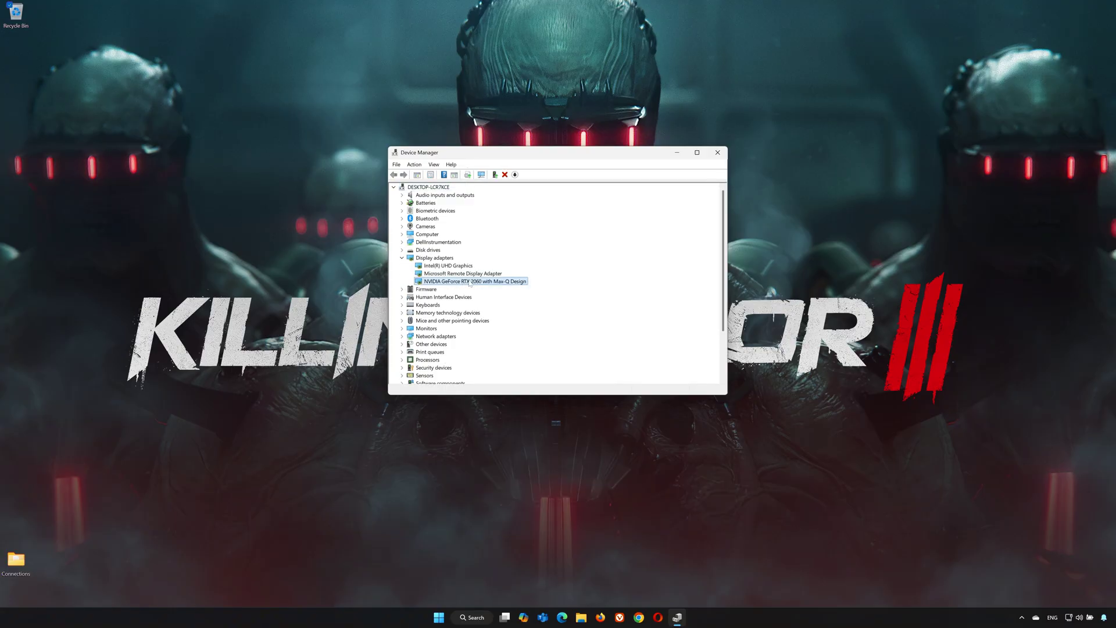
{"action": "right_click", "coordinate": [470, 283]}
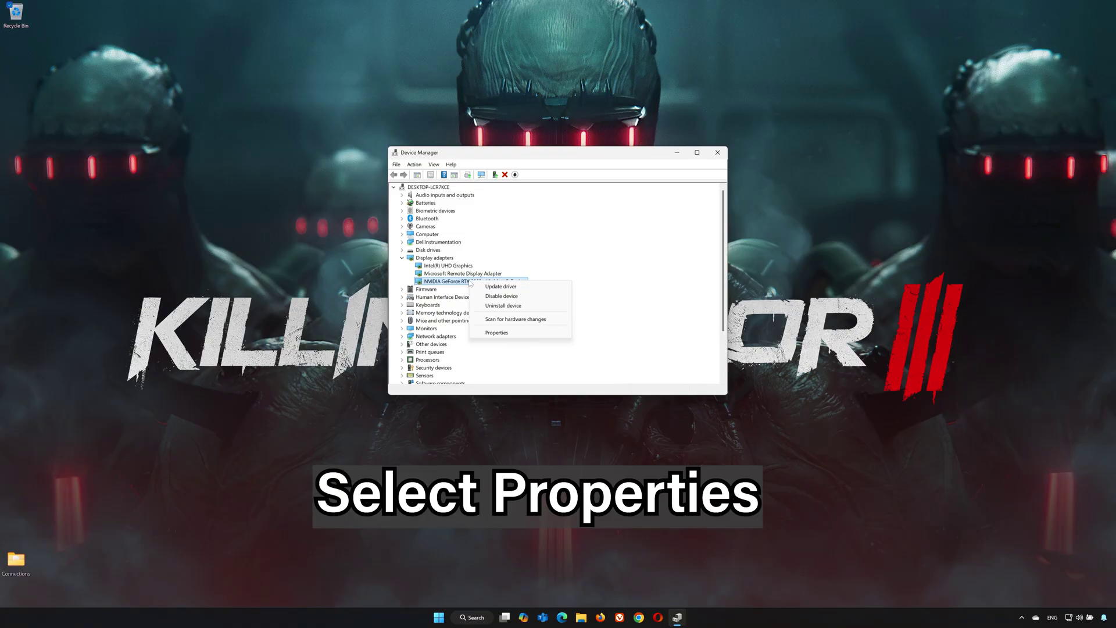
{"action": "left_click", "coordinate": [496, 333]}
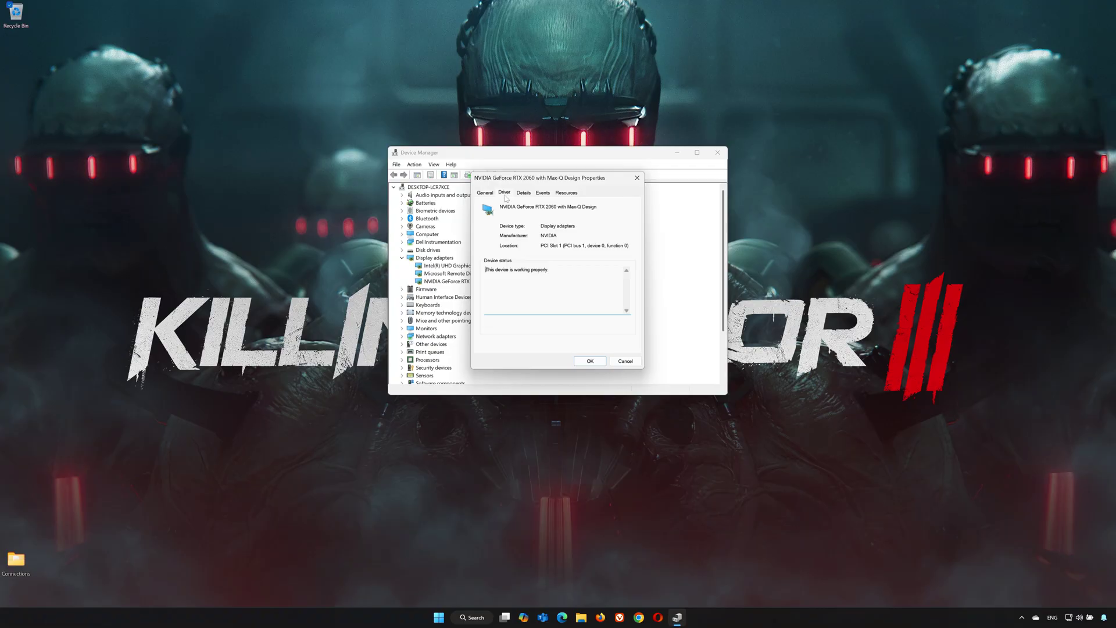
{"action": "left_click", "coordinate": [505, 198]}
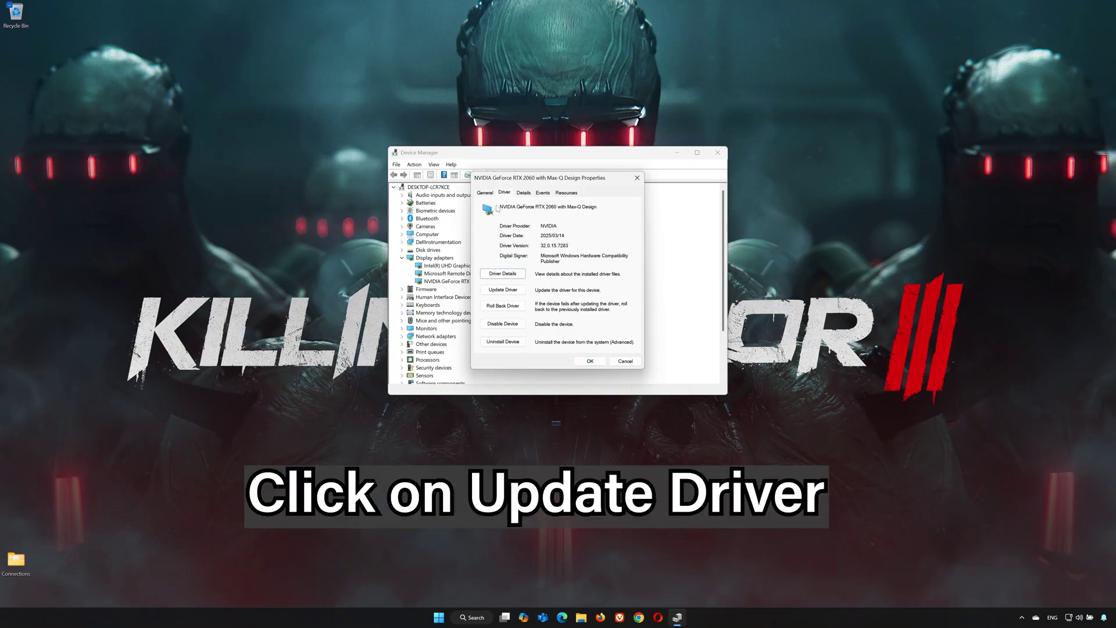
Search automatically for an updated graphics driver, then continue to Windows Update and check for updates there.
{"action": "left_click", "coordinate": [515, 290]}
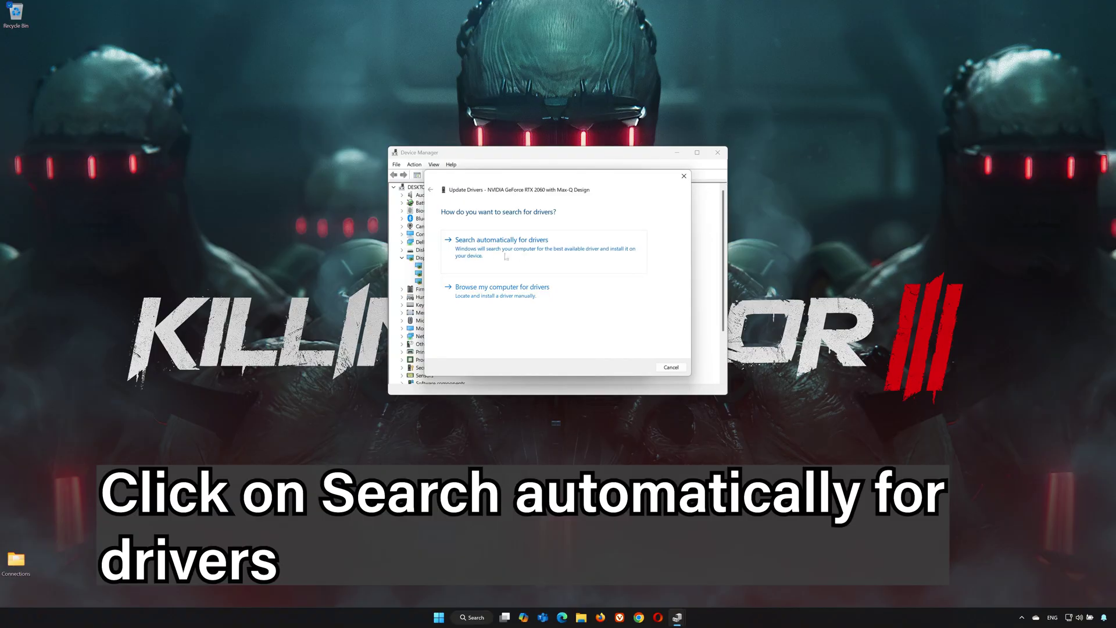
{"action": "left_click", "coordinate": [523, 256]}
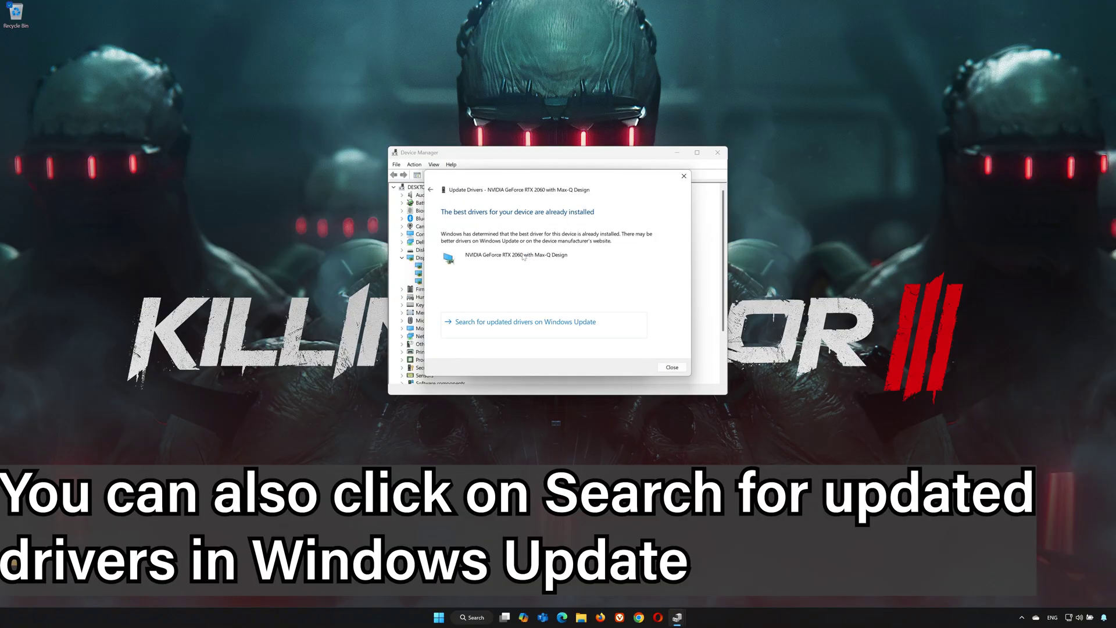
{"action": "left_click", "coordinate": [525, 329]}
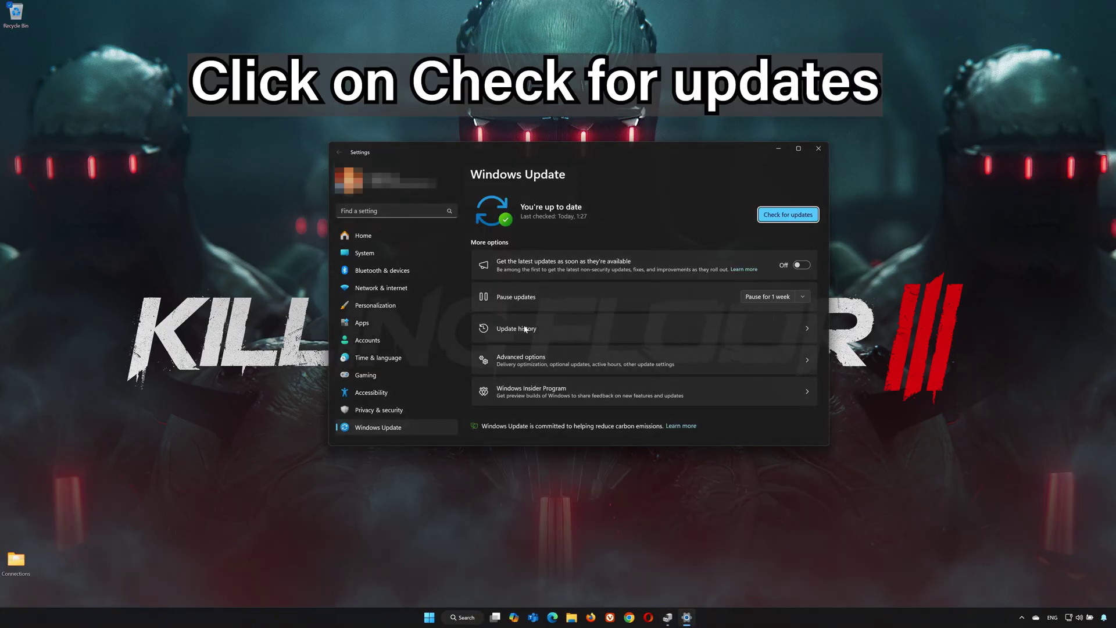
{"action": "left_click", "coordinate": [758, 221]}
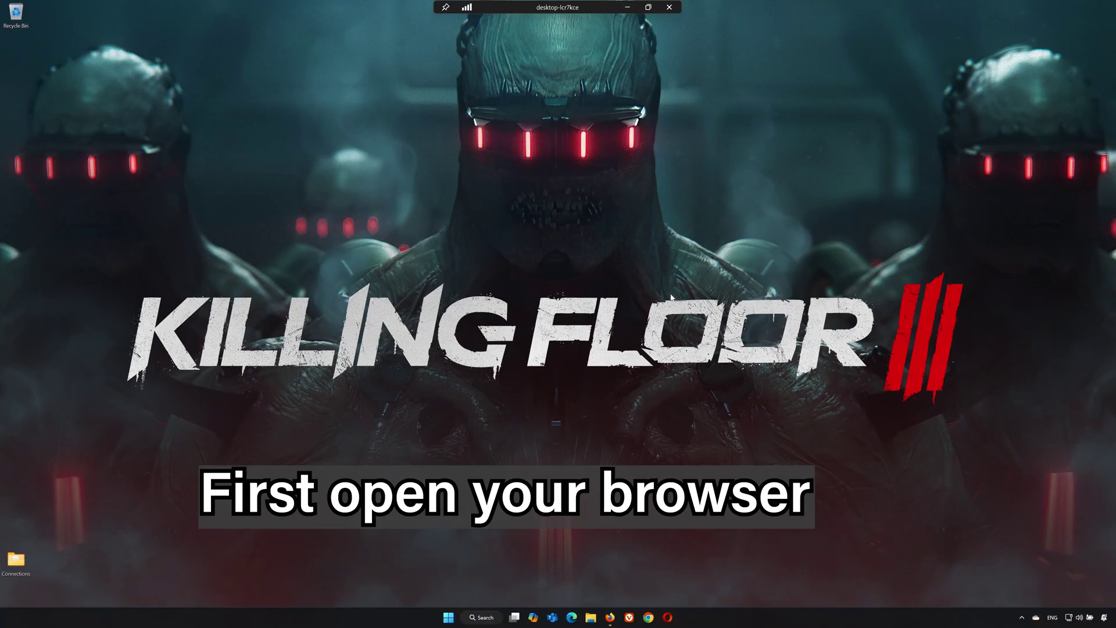
Open Firefox and search Google for "nvidia app download".
{"action": "left_click", "coordinate": [609, 617]}
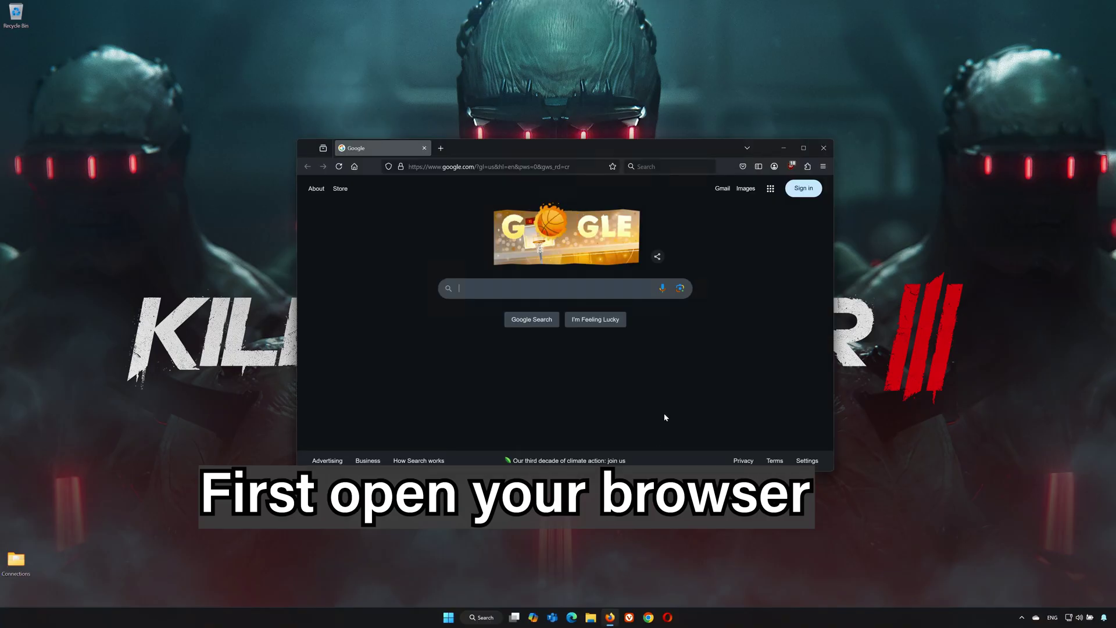
{"action": "type", "text": "nv"}
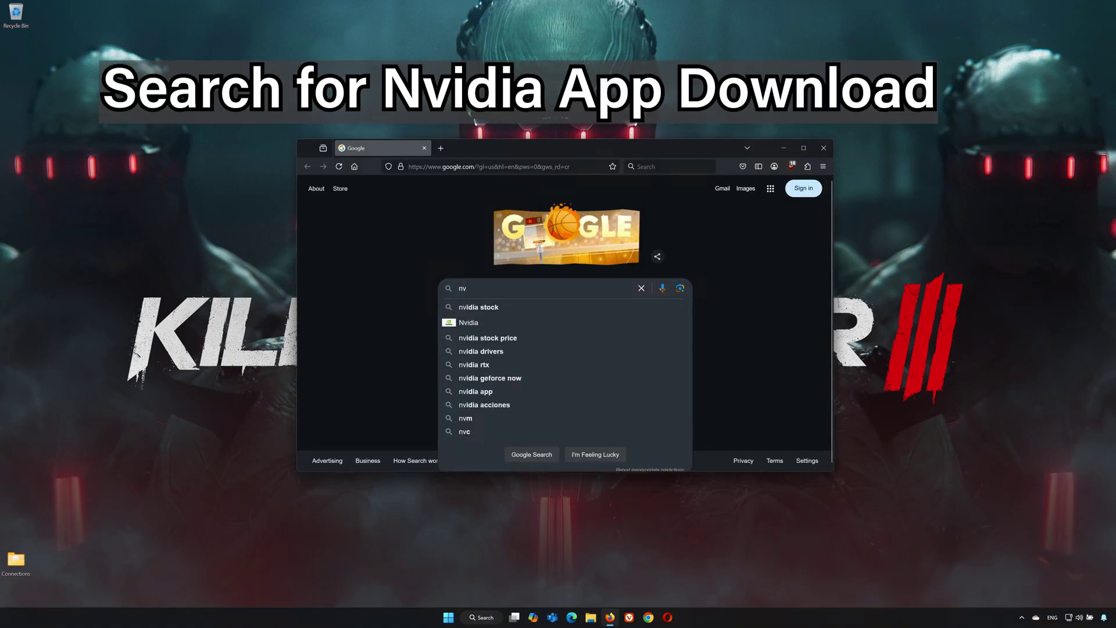
{"action": "type", "text": "idia app download"}
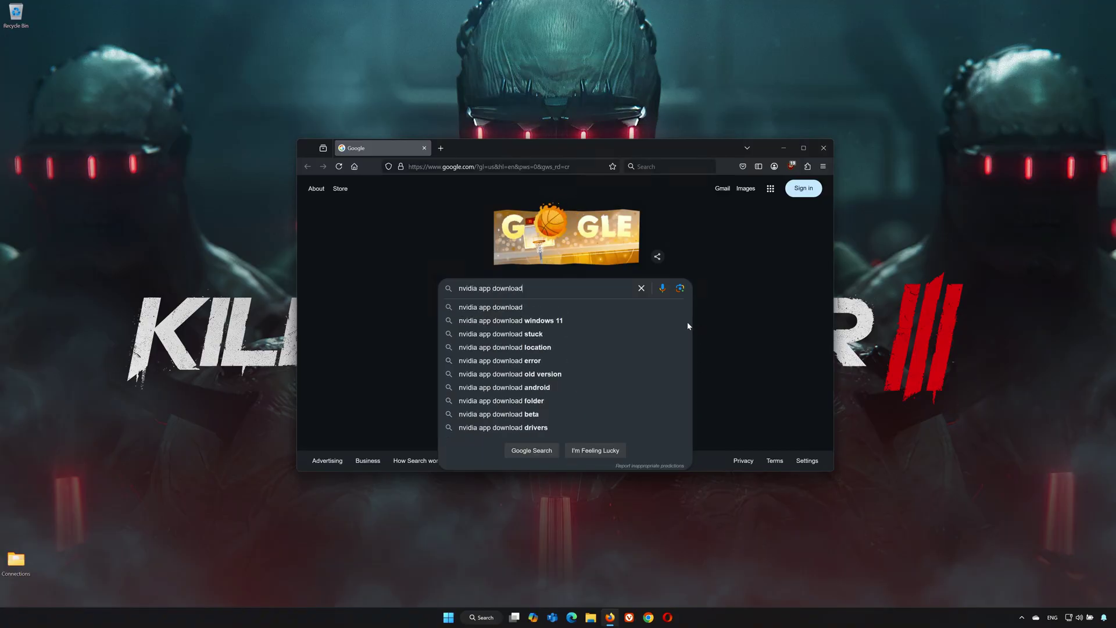
{"action": "left_click", "coordinate": [553, 310]}
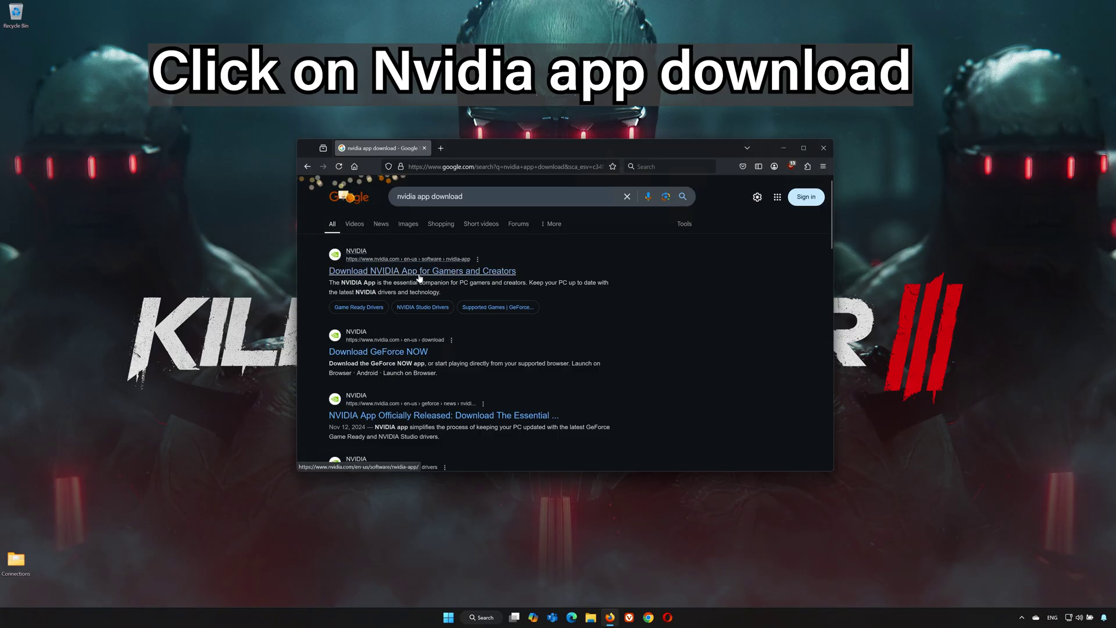
Download the NVIDIA App installer from NVIDIA's official app page and close the browser.
{"action": "left_click", "coordinate": [420, 271]}
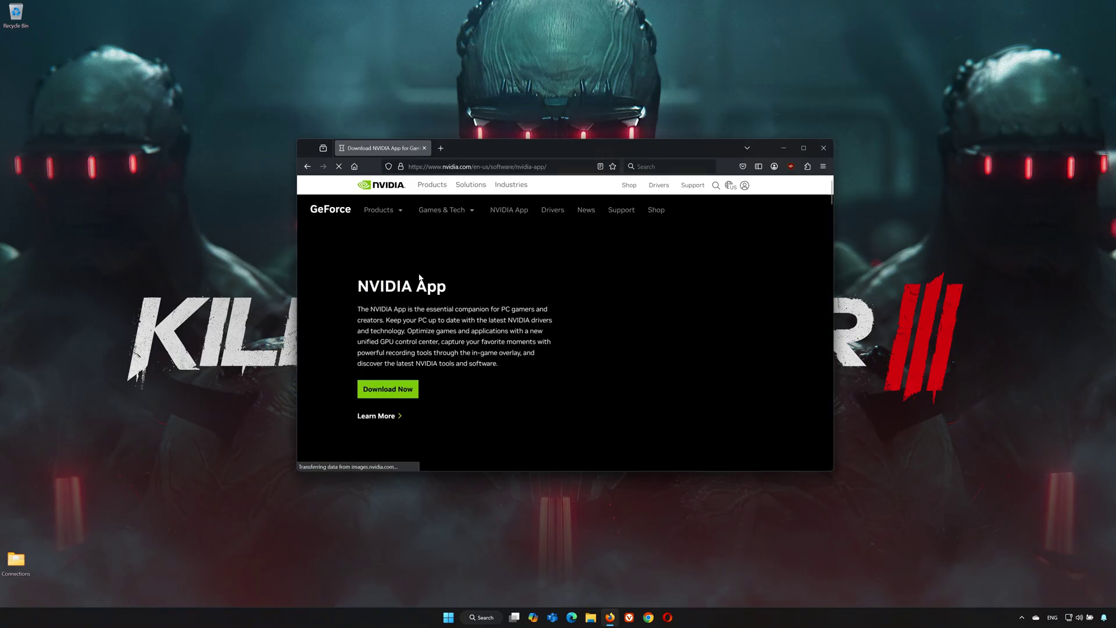
{"action": "left_click", "coordinate": [394, 390]}
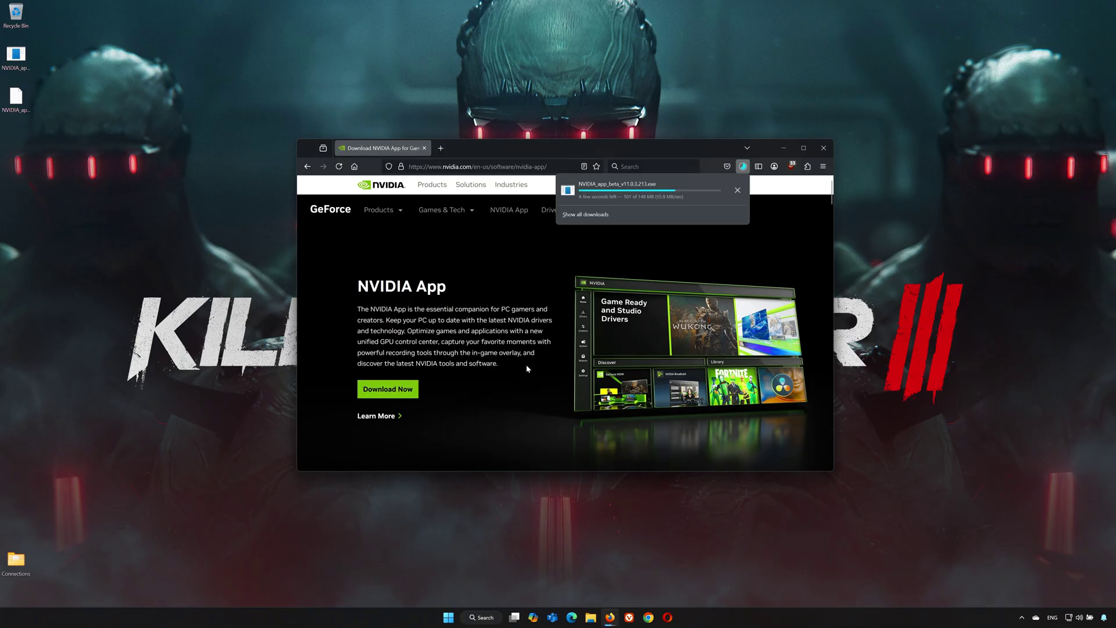
{"action": "left_click", "coordinate": [823, 148]}
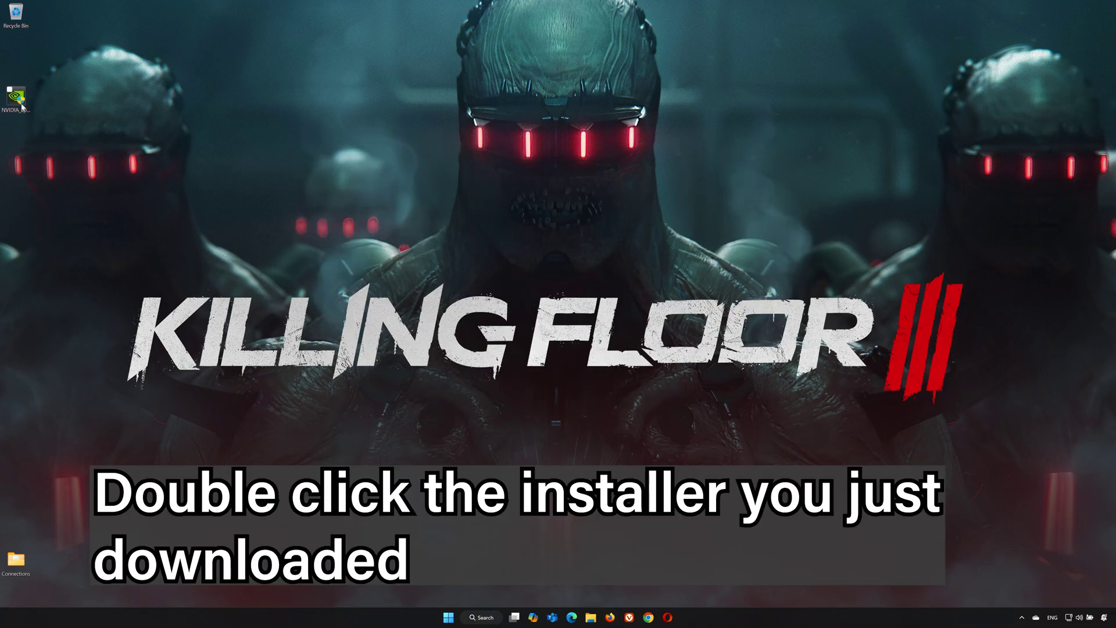
Run the downloaded NVIDIA App installer, allow it to make changes, and accept the license agreement to install it.
{"action": "double_click", "coordinate": [22, 106]}
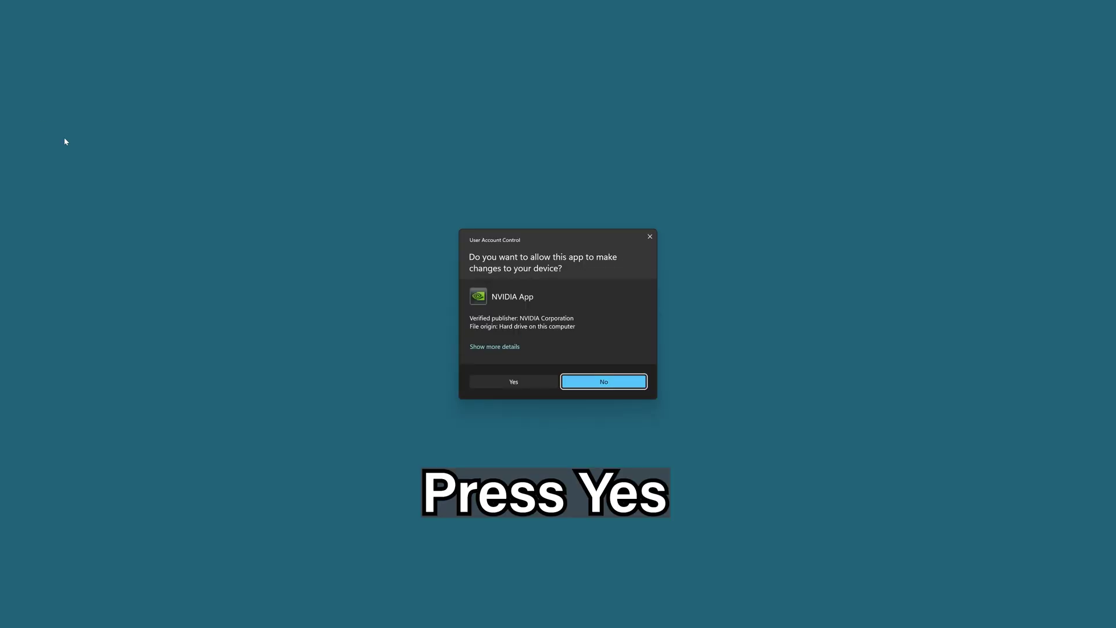
{"action": "left_click", "coordinate": [514, 382]}
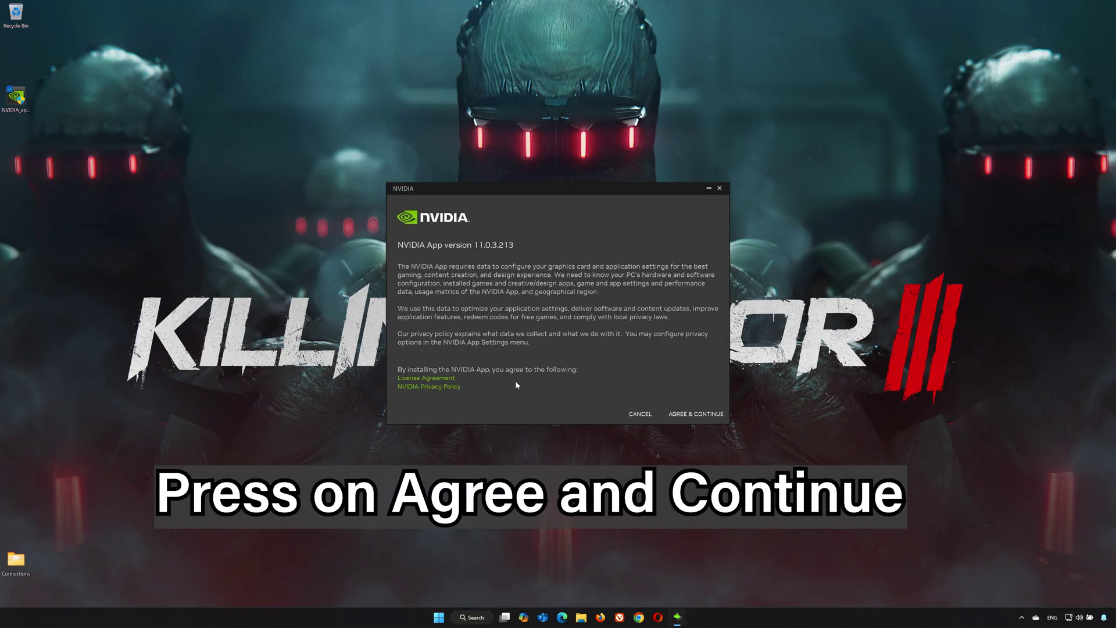
{"action": "left_click", "coordinate": [694, 414]}
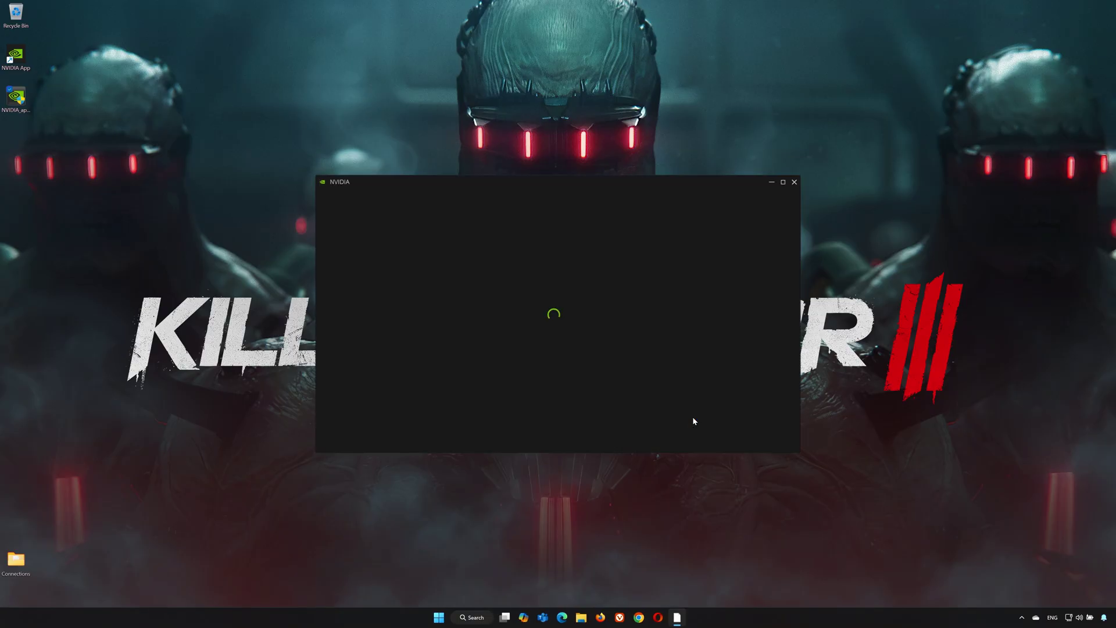
{"action": "left_click", "coordinate": [712, 397]}
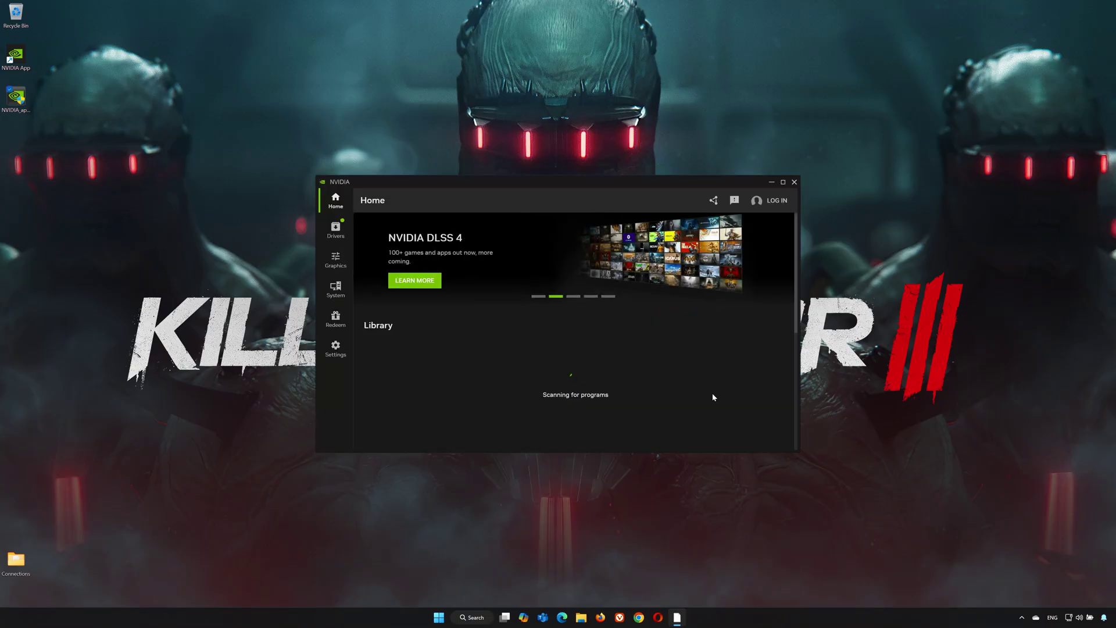
Check for driver updates in the NVIDIA App and download GeForce Game Ready Driver version 572.83.
{"action": "left_click", "coordinate": [336, 235]}
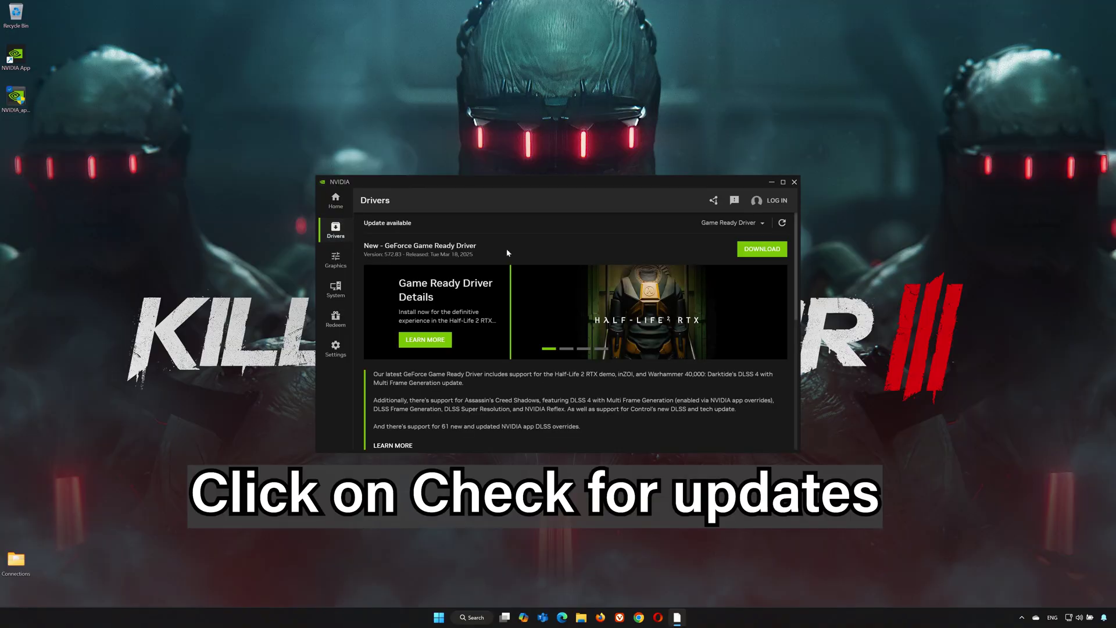
{"action": "left_click", "coordinate": [784, 225]}
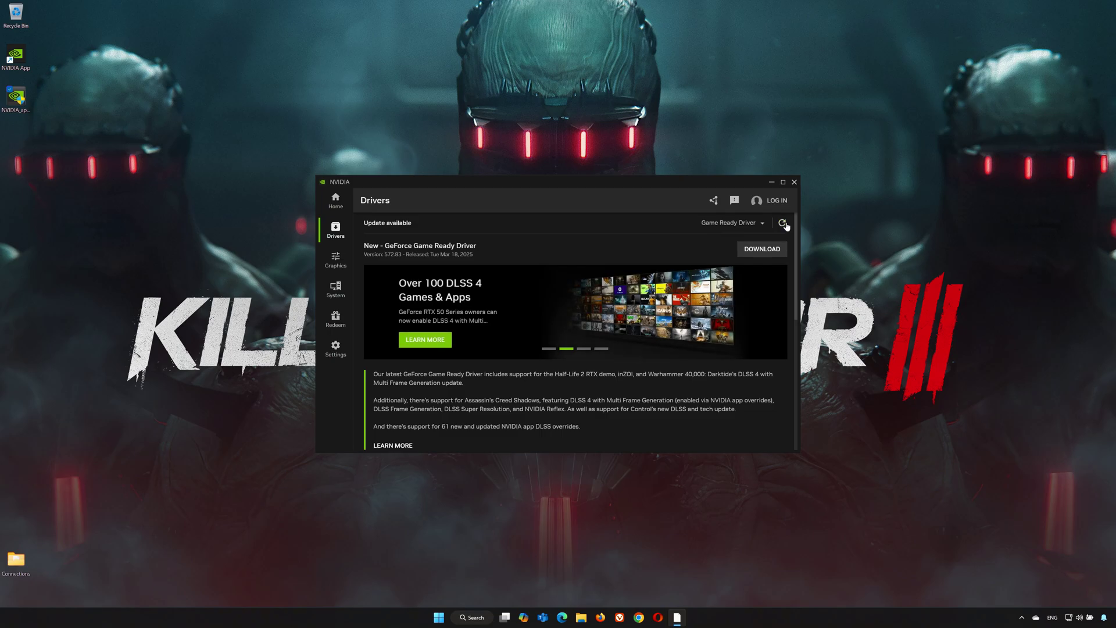
{"action": "left_click", "coordinate": [762, 249]}
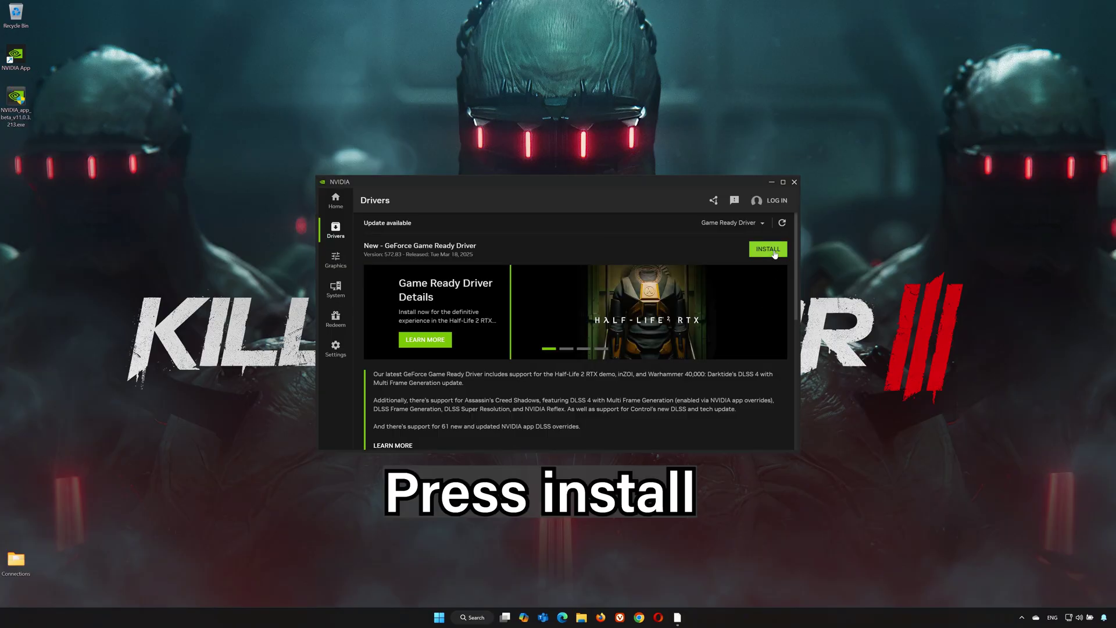
Install the downloaded Game Ready Driver with the Express installation option and close the NVIDIA App.
{"action": "left_click", "coordinate": [768, 249]}
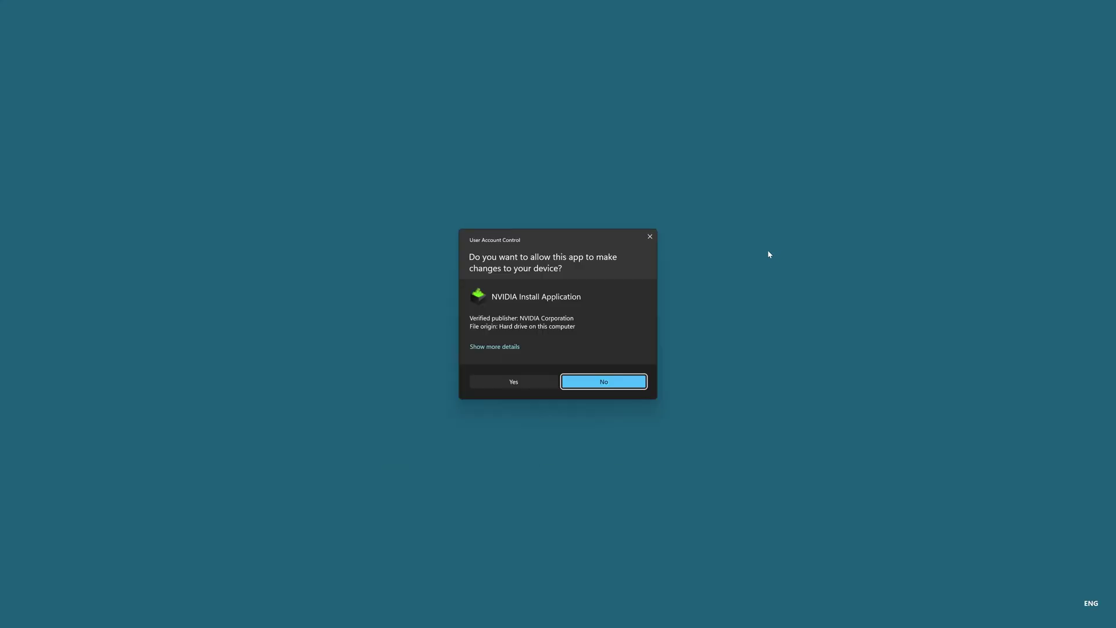
{"action": "left_click", "coordinate": [514, 381]}
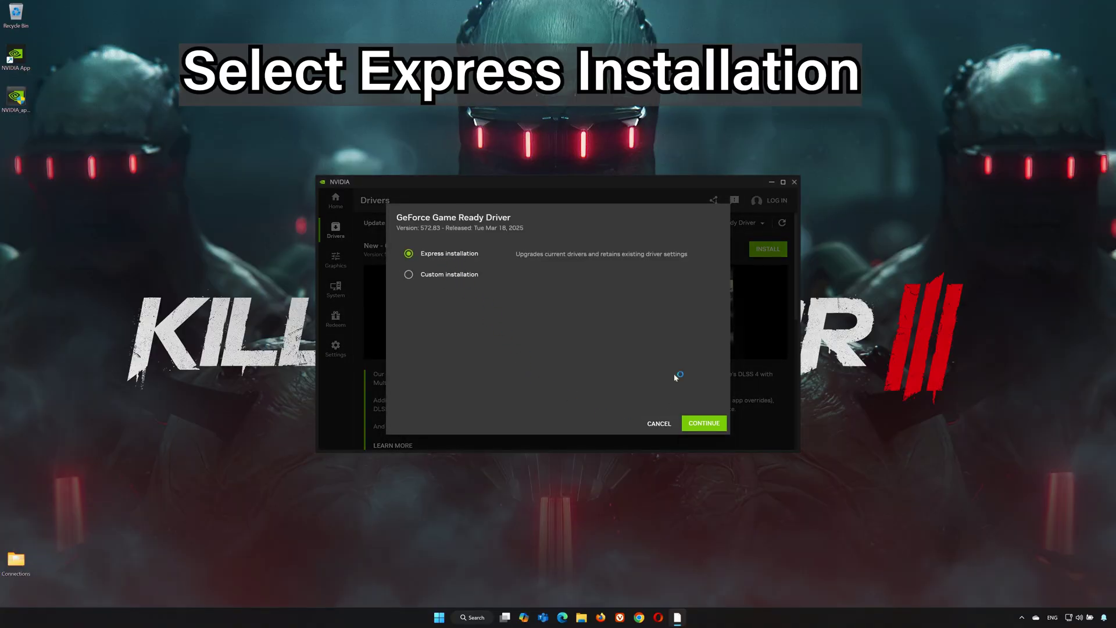
{"action": "left_click", "coordinate": [704, 423]}
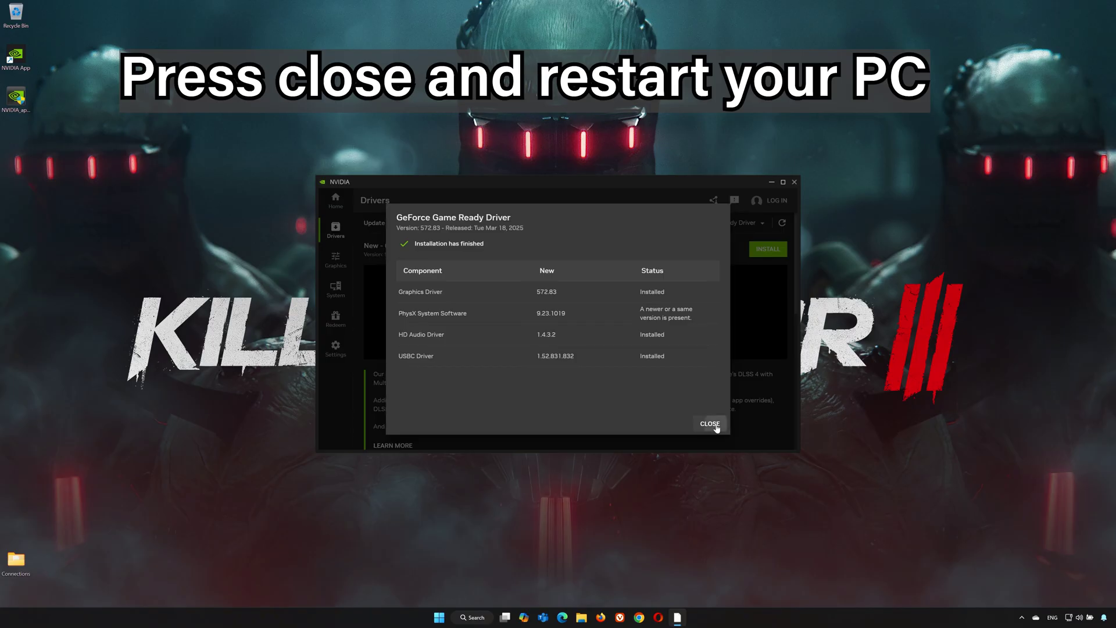
{"action": "left_click", "coordinate": [716, 426]}
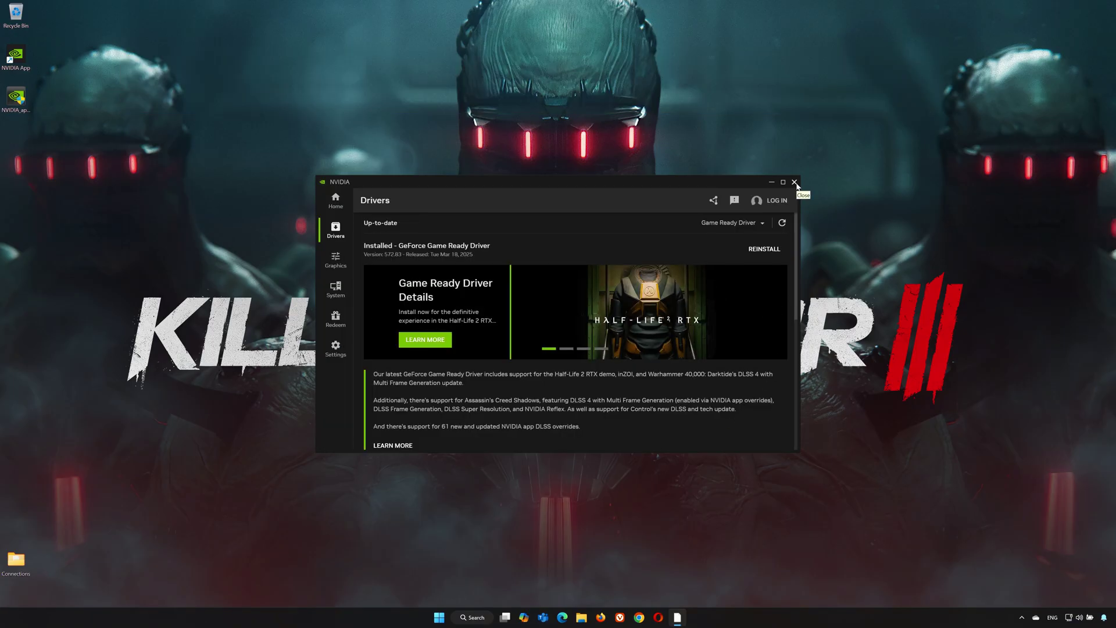
{"action": "left_click", "coordinate": [794, 183]}
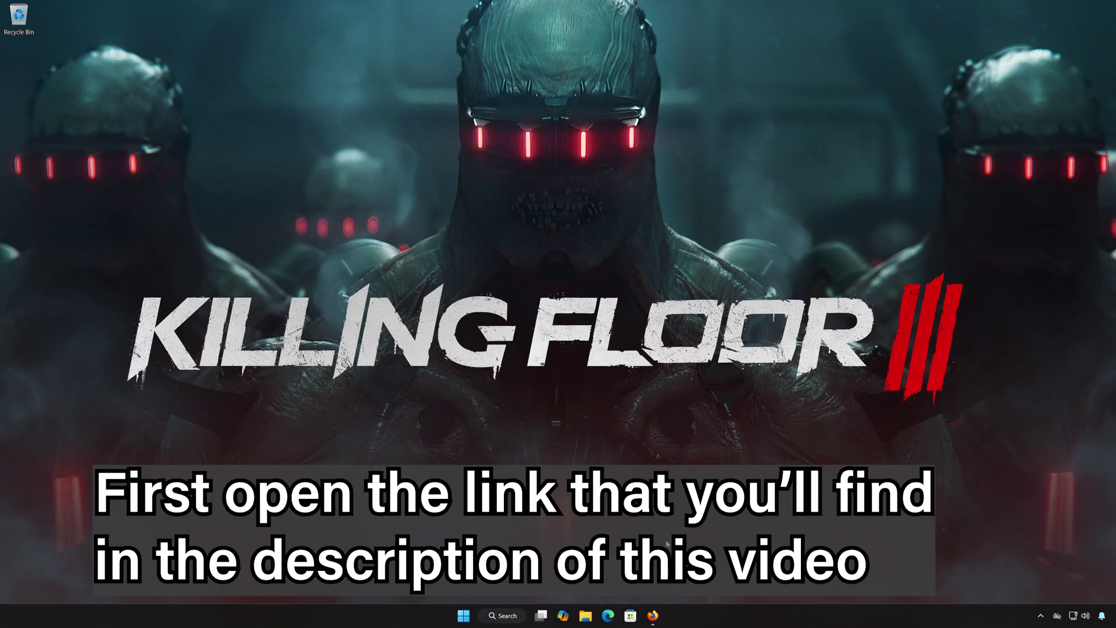
{"action": "left_click", "coordinate": [659, 616]}
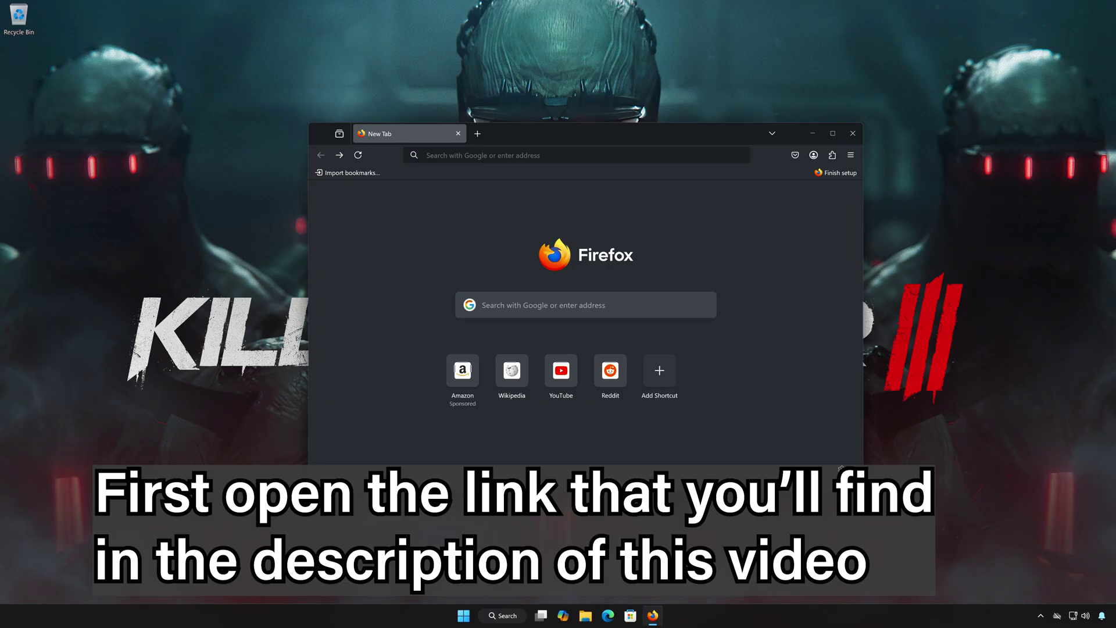
{"action": "right_click", "coordinate": [511, 155]}
{"action": "left_click", "coordinate": [543, 243]}
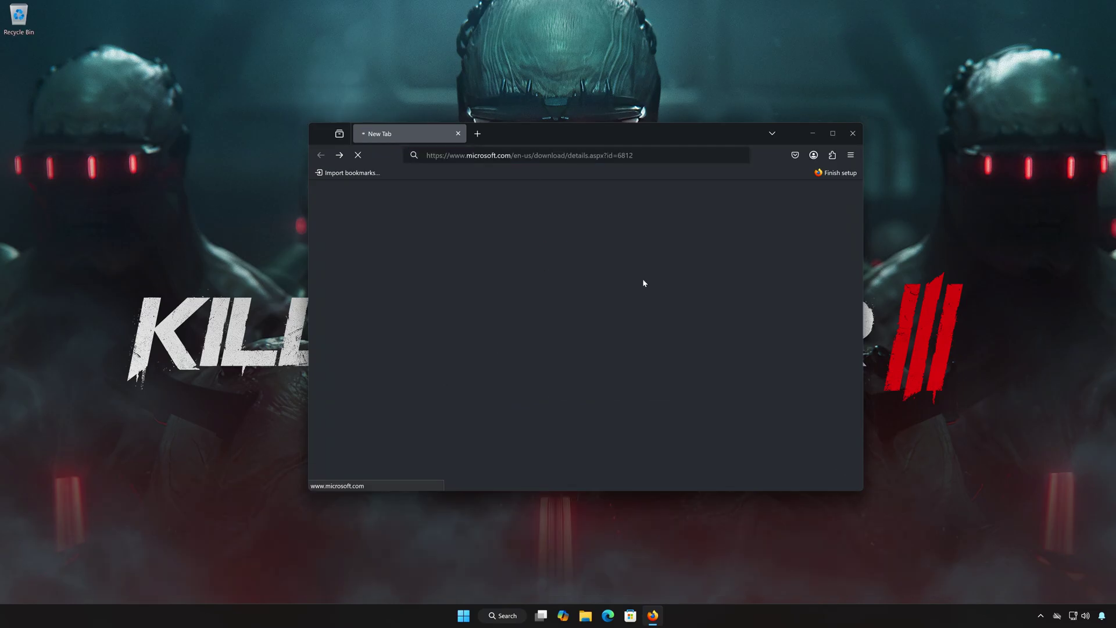
Download the English DirectX SDK installer DXSDK_Jun10.exe from the Microsoft page and close the browser.
{"action": "scroll", "coordinate": [640, 322], "scroll_direction": "down", "scroll_amount": 5}
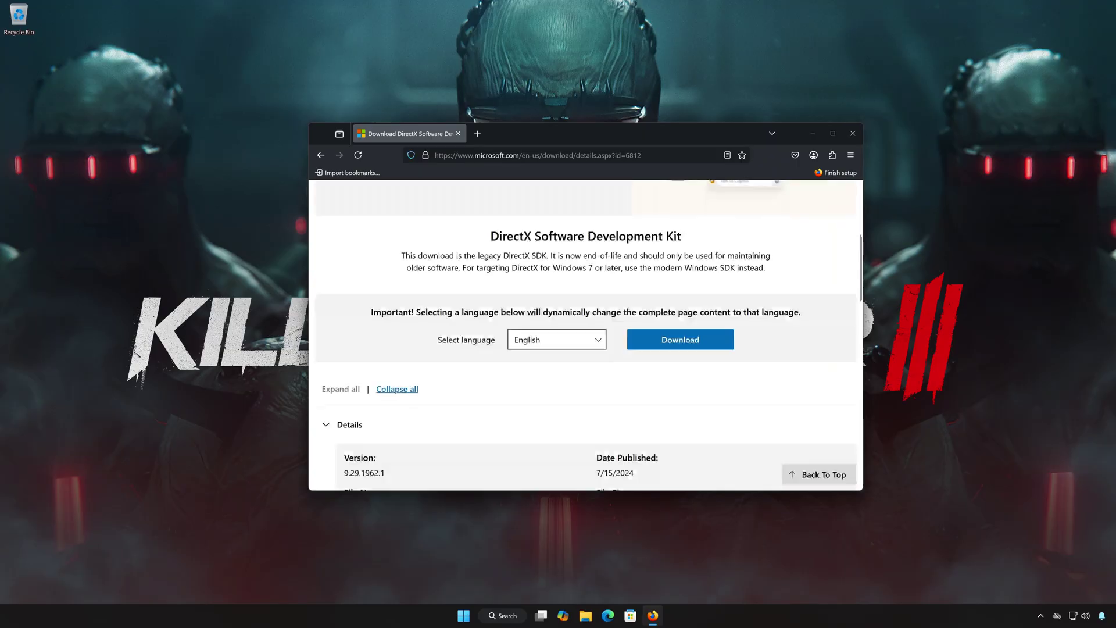
{"action": "scroll", "coordinate": [677, 395], "scroll_direction": "up", "scroll_amount": 3}
{"action": "scroll", "coordinate": [677, 395], "scroll_direction": "down", "scroll_amount": 2}
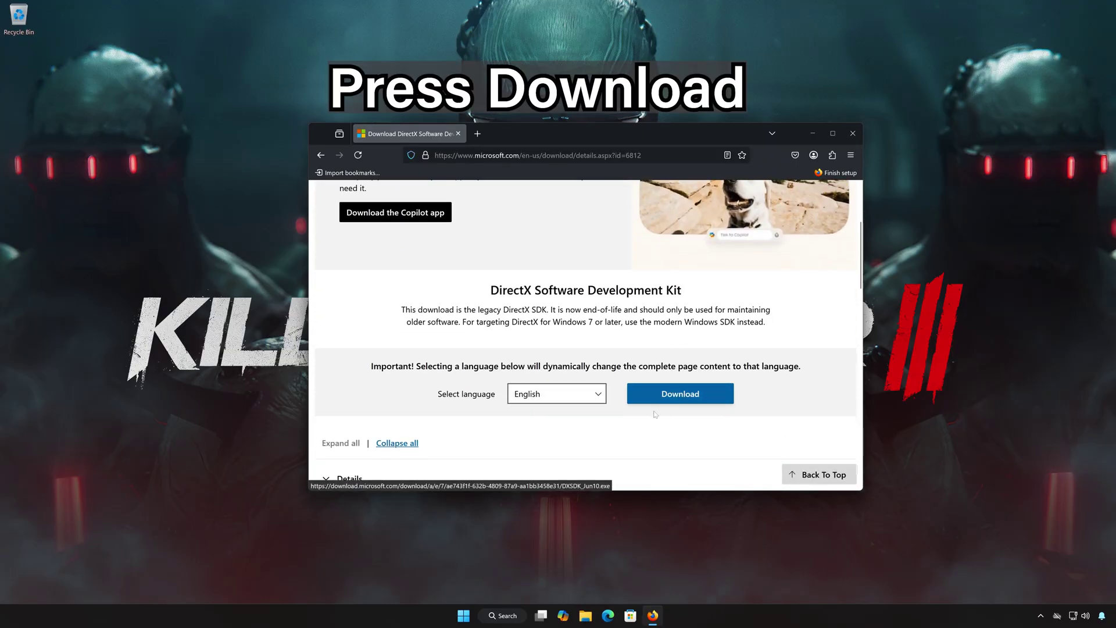
{"action": "left_click", "coordinate": [680, 395]}
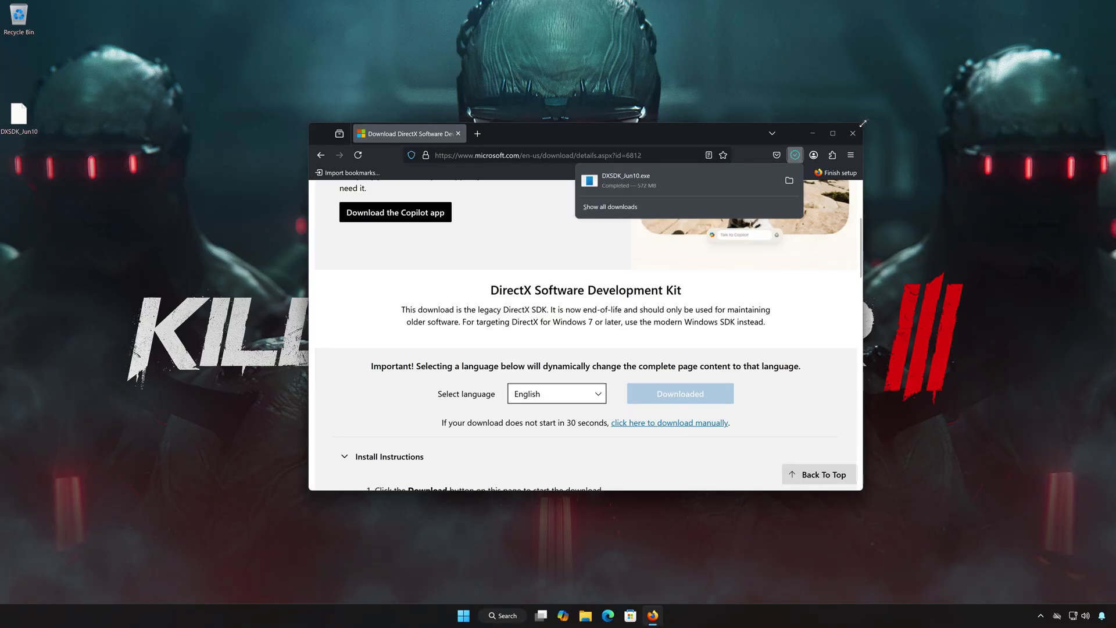
{"action": "left_click", "coordinate": [851, 136]}
{"action": "left_click", "coordinate": [852, 136]}
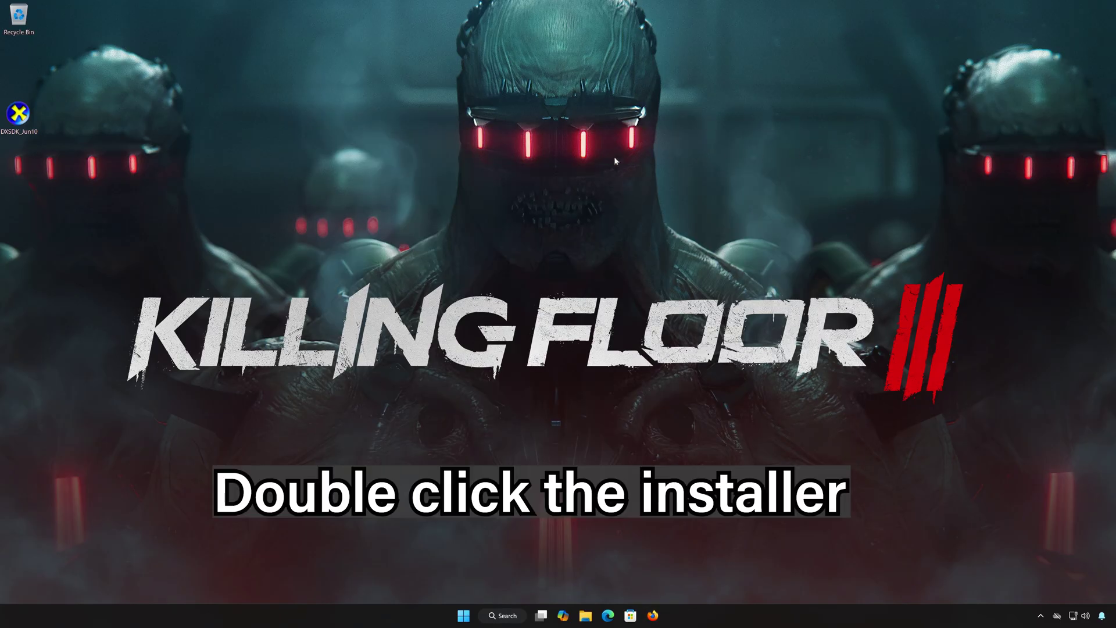
Launch the DXSDK_Jun10 installer from the desktop, allow it to make changes to the device, and accept the license agreement.
{"action": "double_click", "coordinate": [20, 120]}
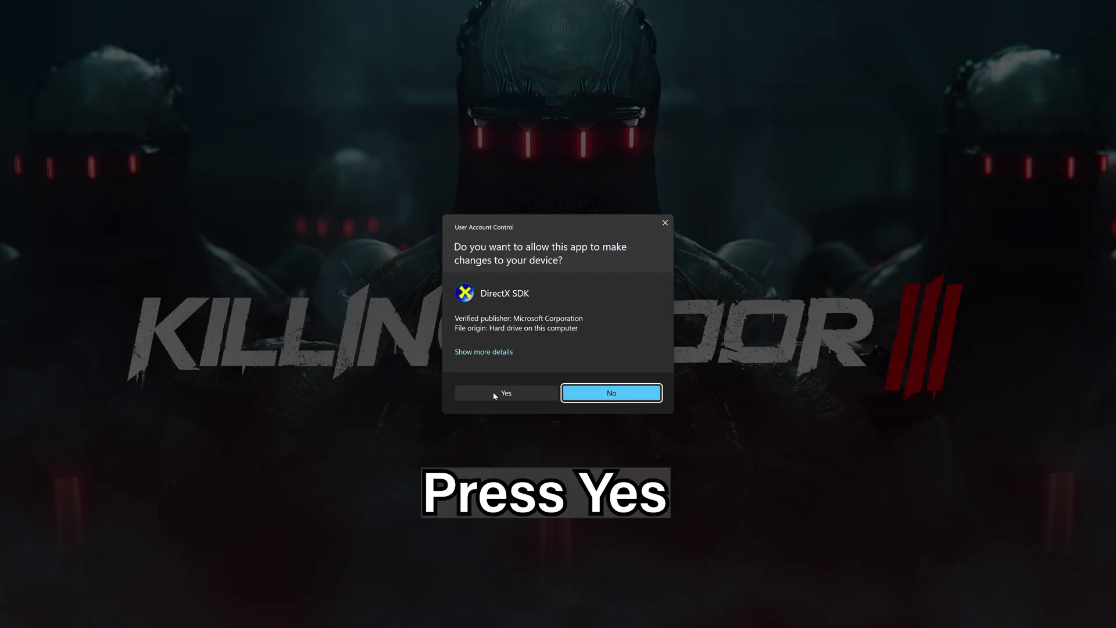
{"action": "left_click", "coordinate": [506, 394]}
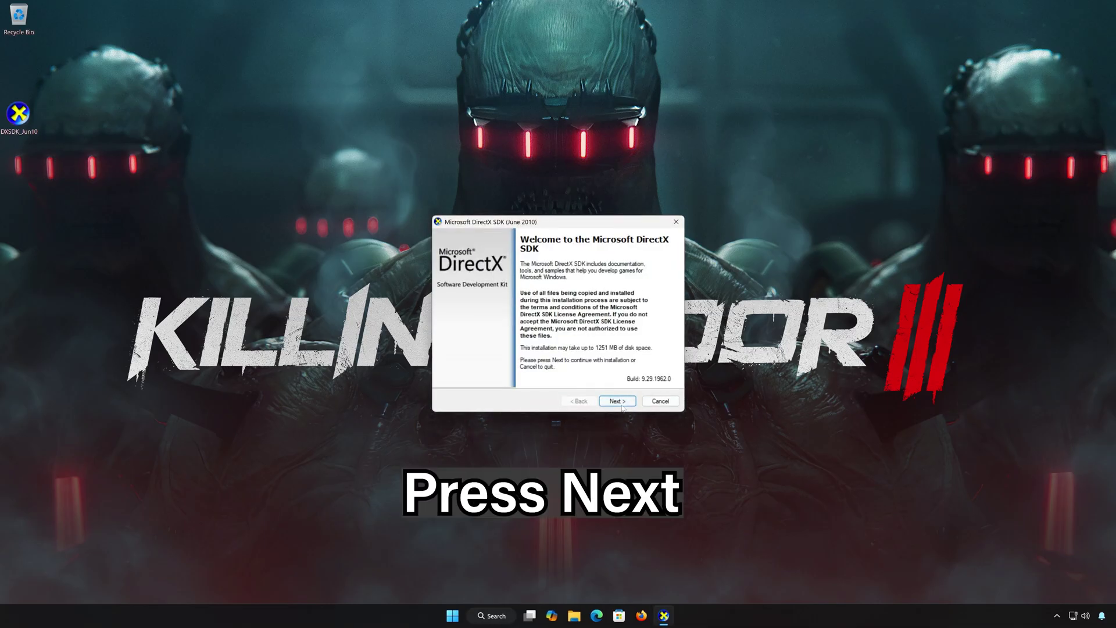
{"action": "left_click", "coordinate": [617, 401]}
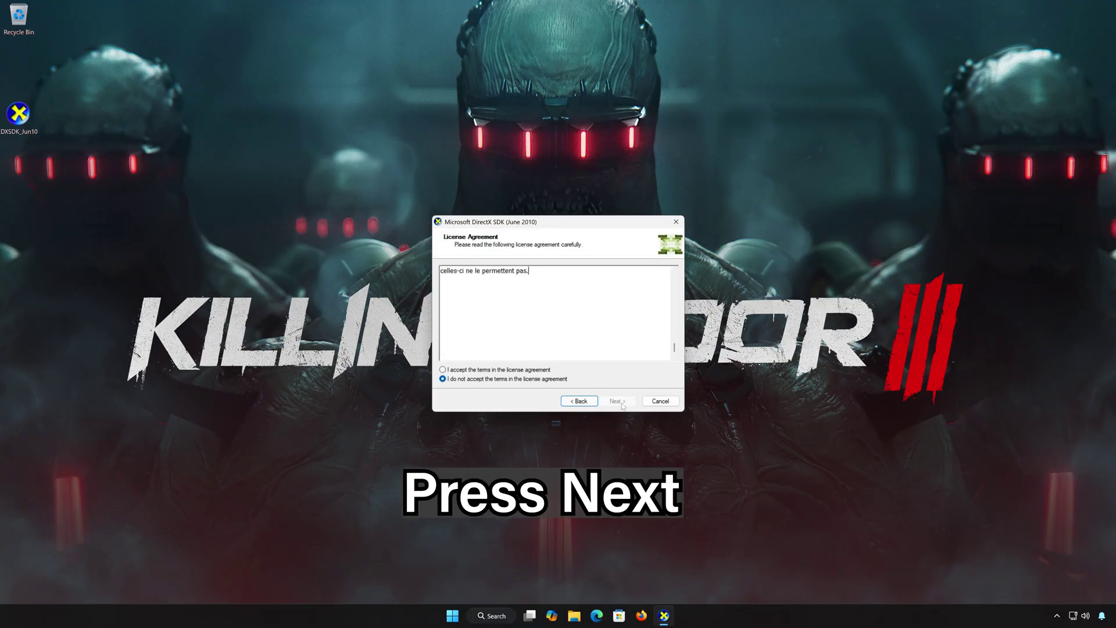
{"action": "left_click", "coordinate": [444, 371]}
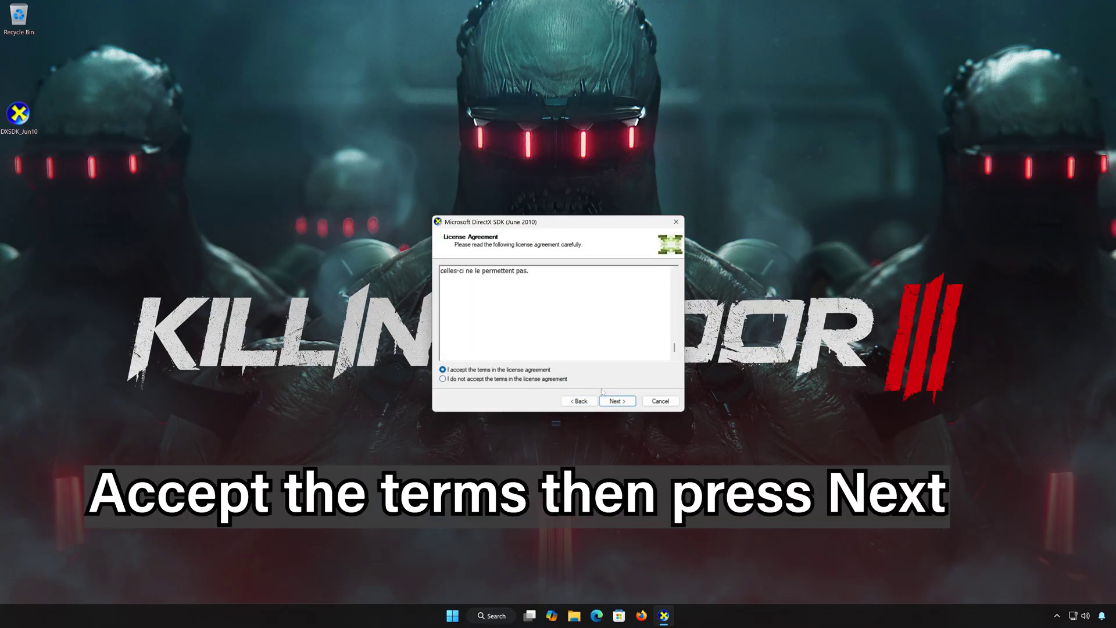
{"action": "left_click", "coordinate": [633, 402]}
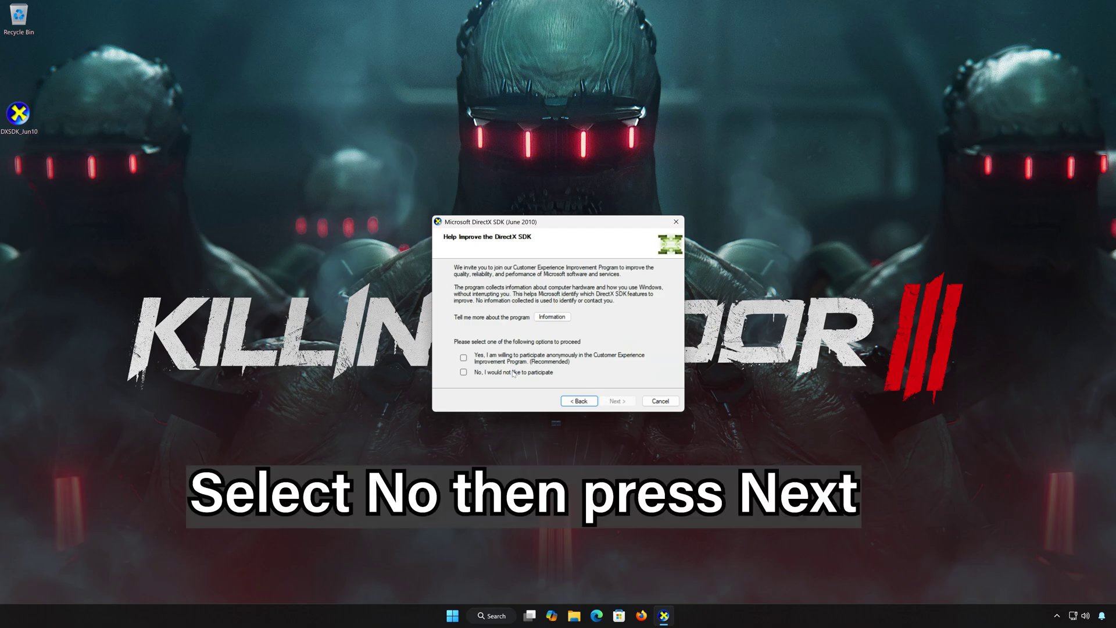
Decline the Customer Experience Improvement Program and install the DirectX SDK with the default destination folder and features, then finish the setup.
{"action": "left_click", "coordinate": [464, 373]}
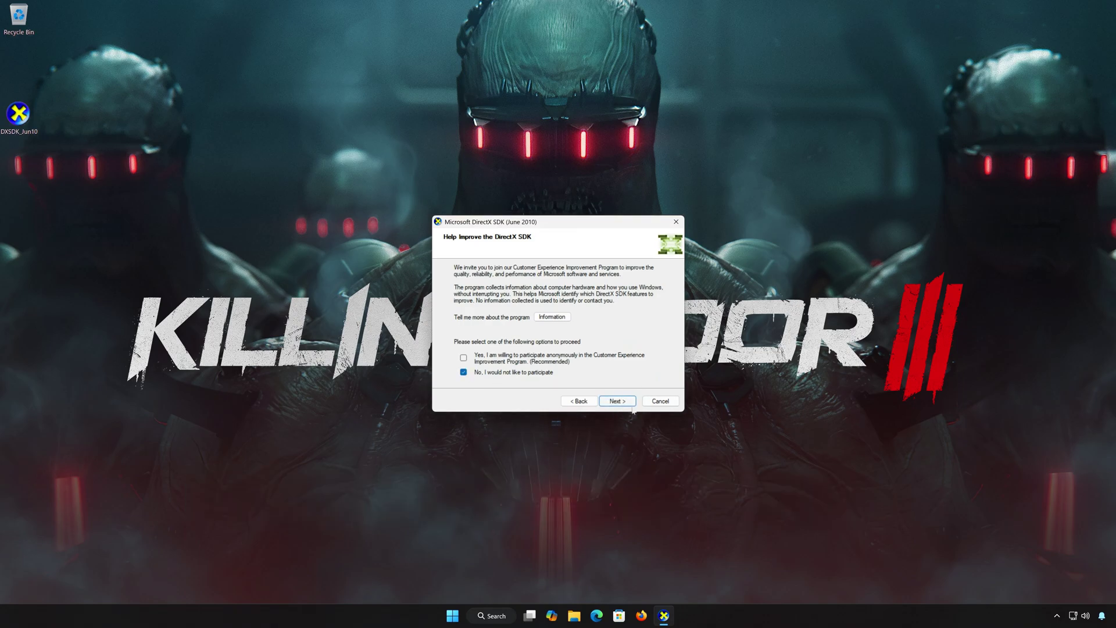
{"action": "left_click", "coordinate": [617, 401]}
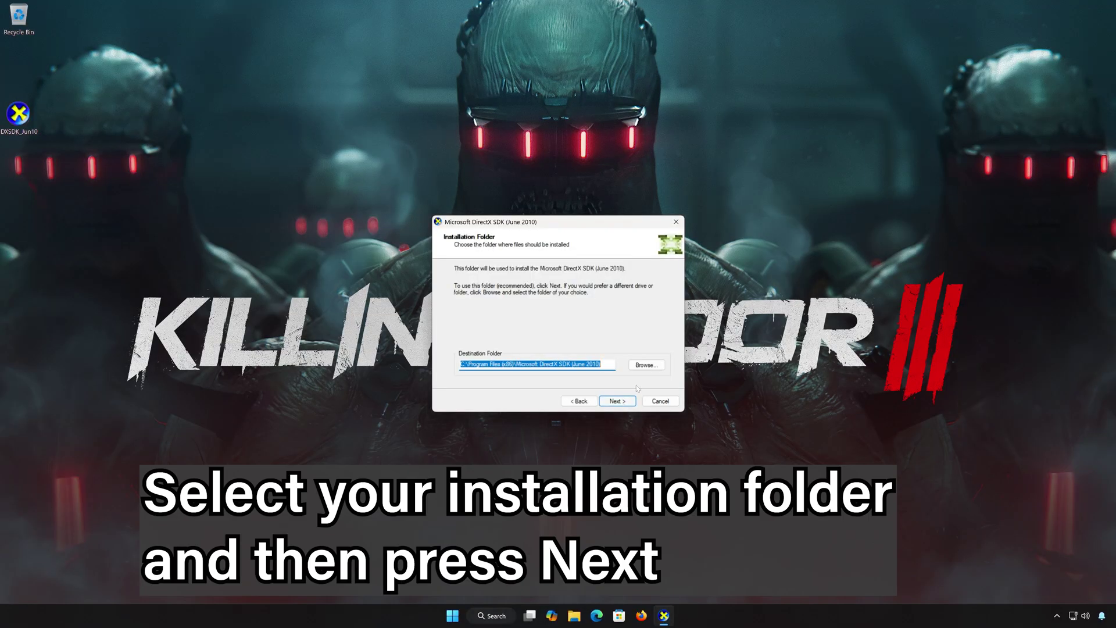
{"action": "left_click", "coordinate": [616, 401]}
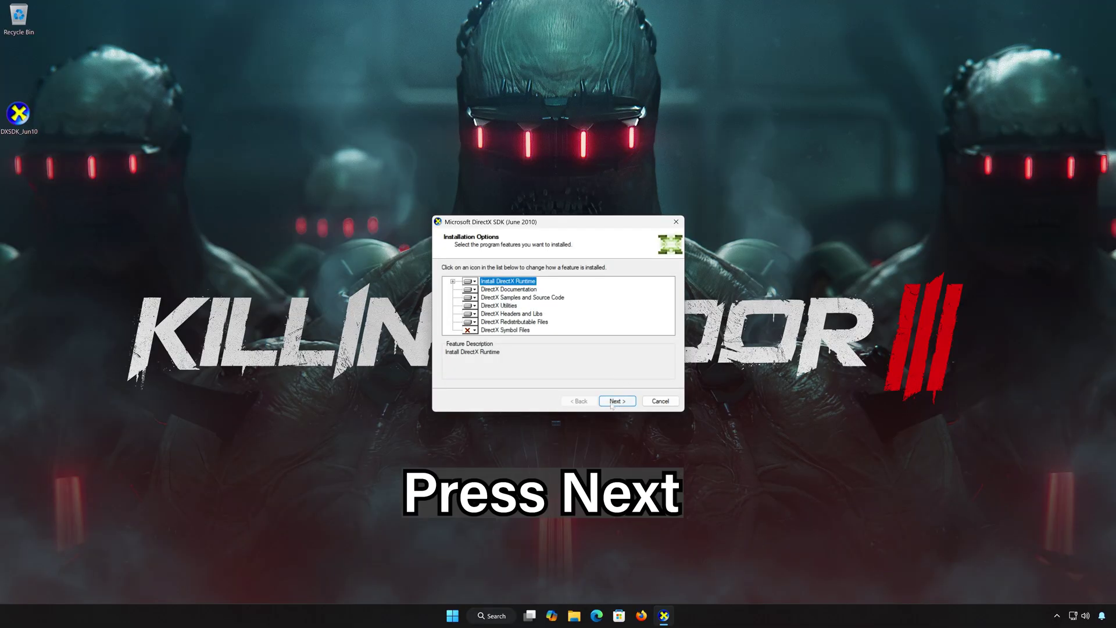
{"action": "left_click", "coordinate": [615, 402]}
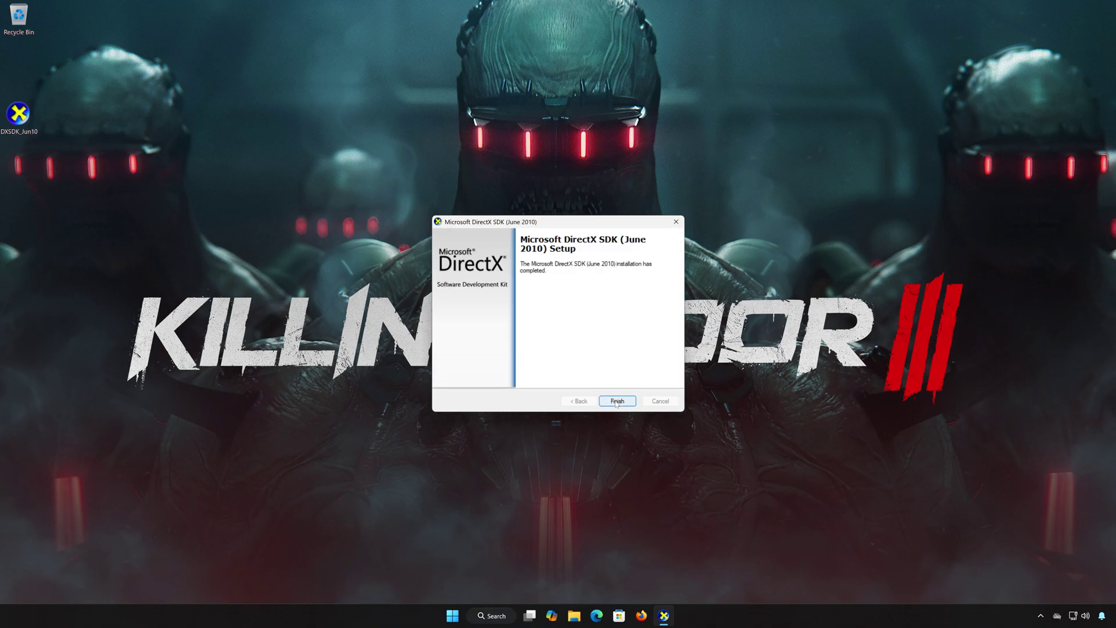
{"action": "left_click", "coordinate": [616, 402]}
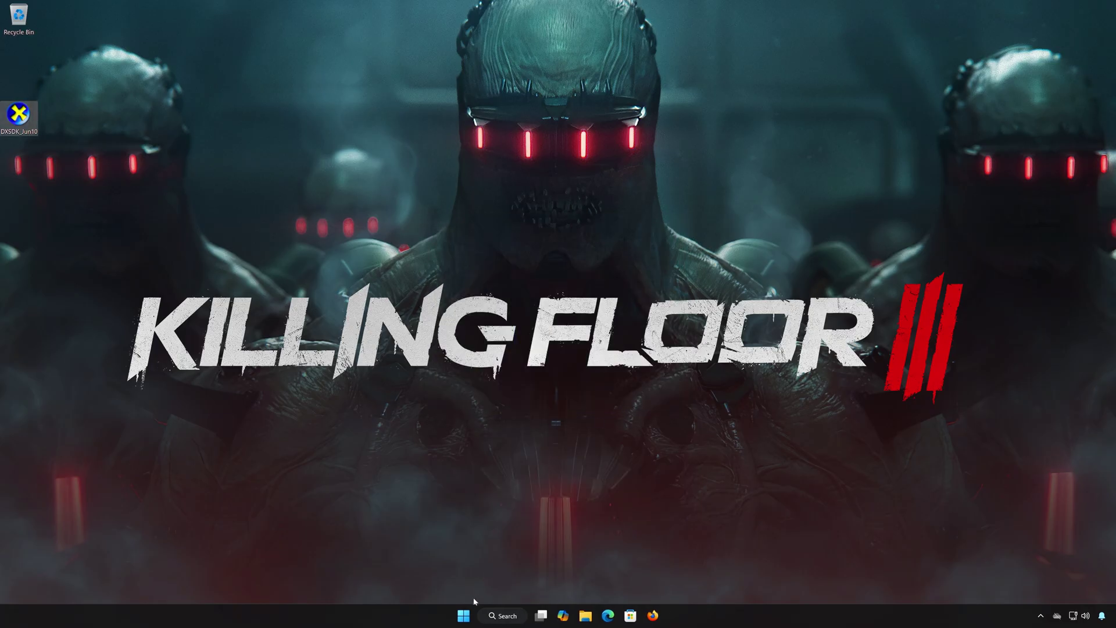
Restart the PC to complete the DirectX SDK installation.
{"action": "left_click", "coordinate": [463, 614]}
{"action": "left_click", "coordinate": [683, 580]}
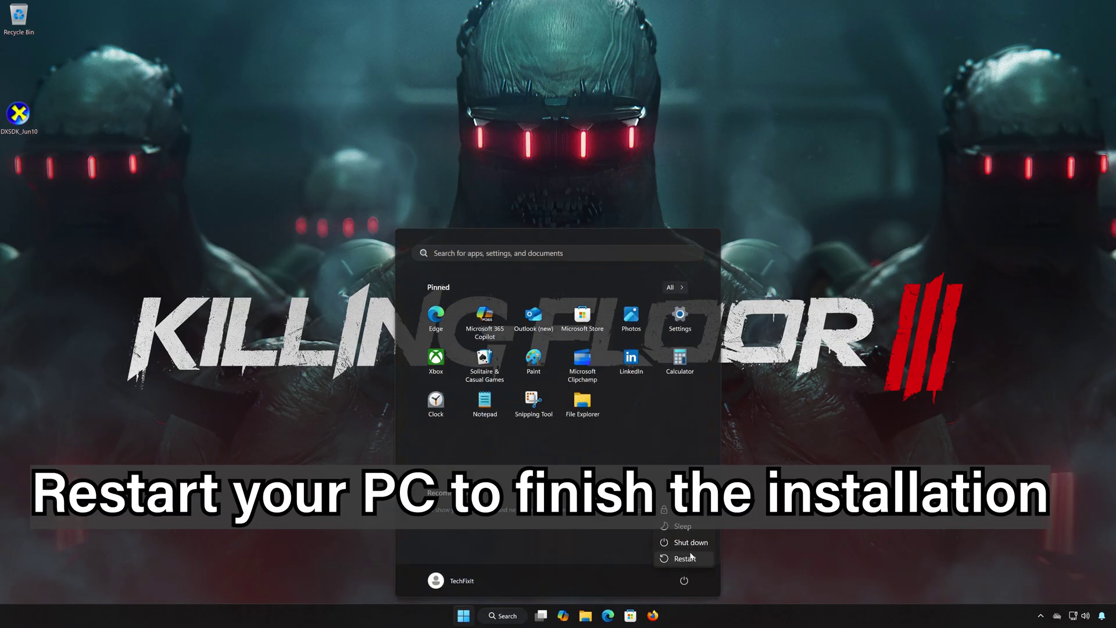
{"action": "left_click", "coordinate": [685, 559]}
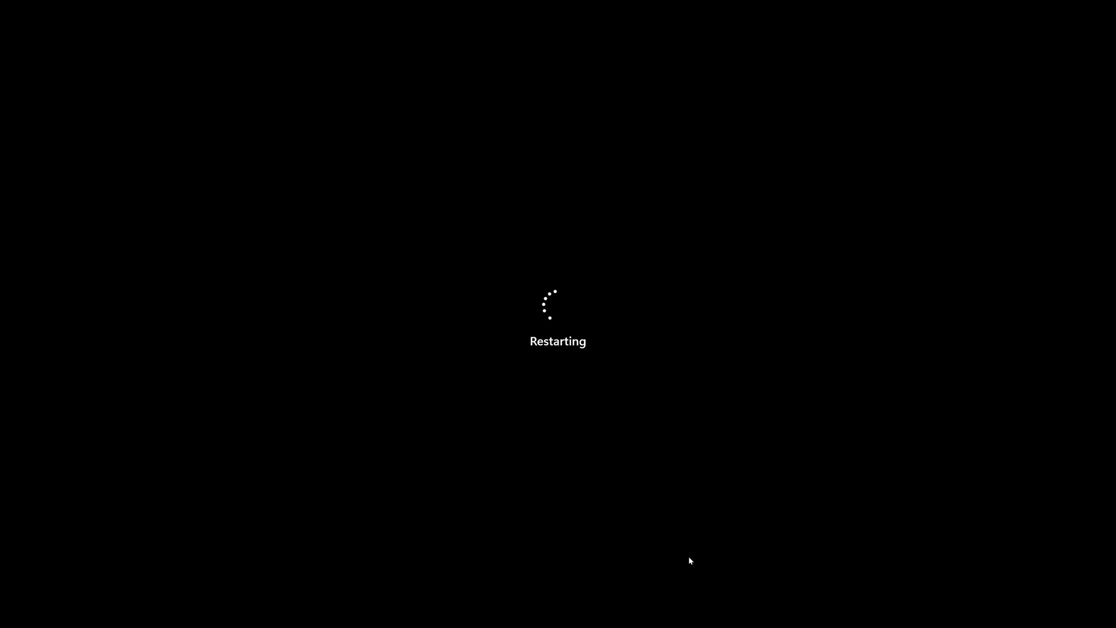